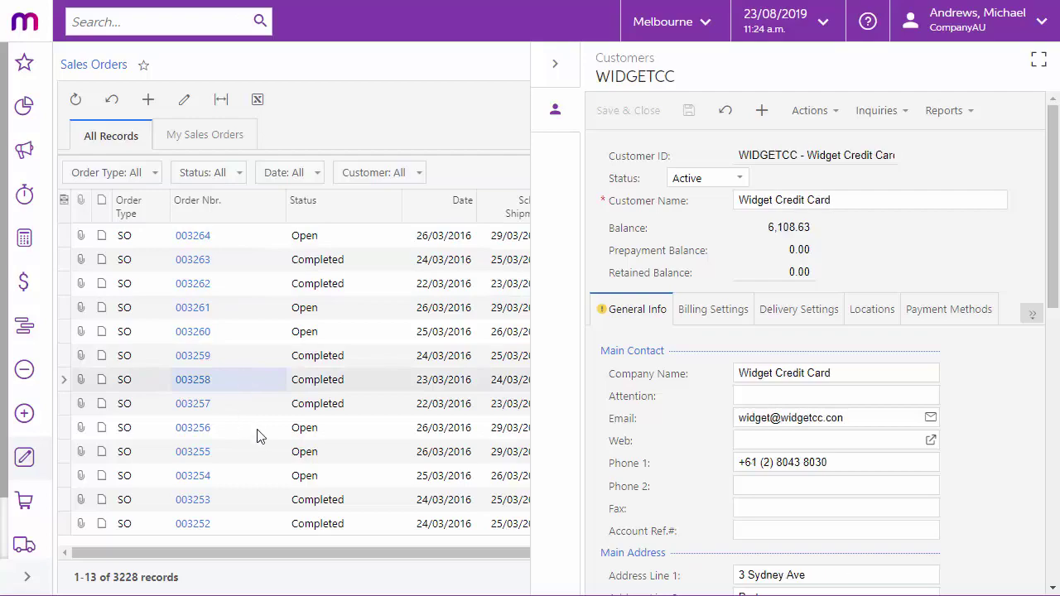
- Select an open sales order in the list to view its customer in the side panel
{"action": "left_click", "coordinate": [264, 444]}
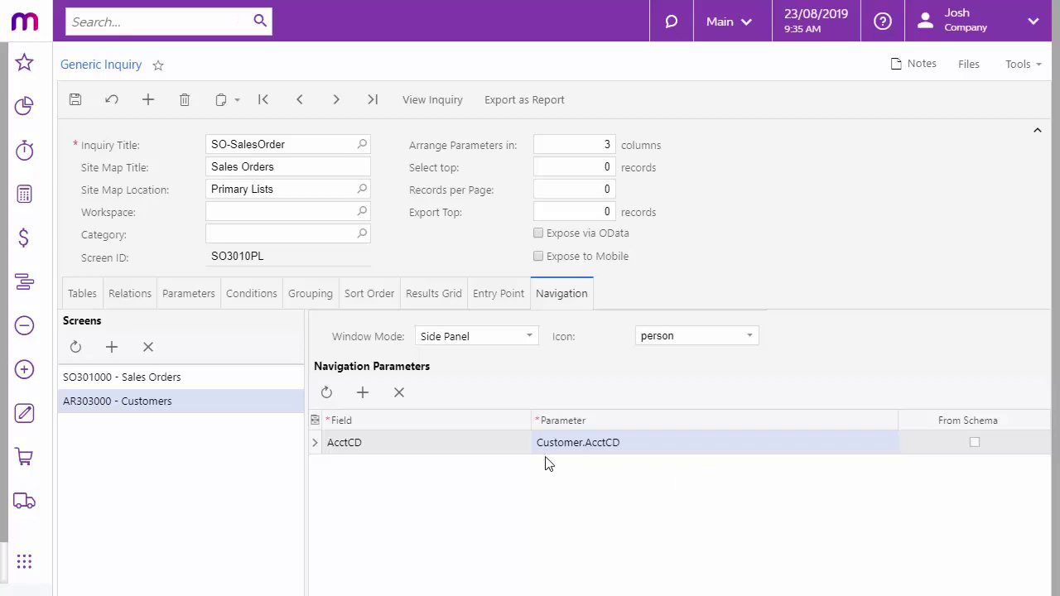
- Review the window mode and icon choices for the Customers navigation screen, keeping Side Panel and person
{"action": "left_click", "coordinate": [528, 337]}
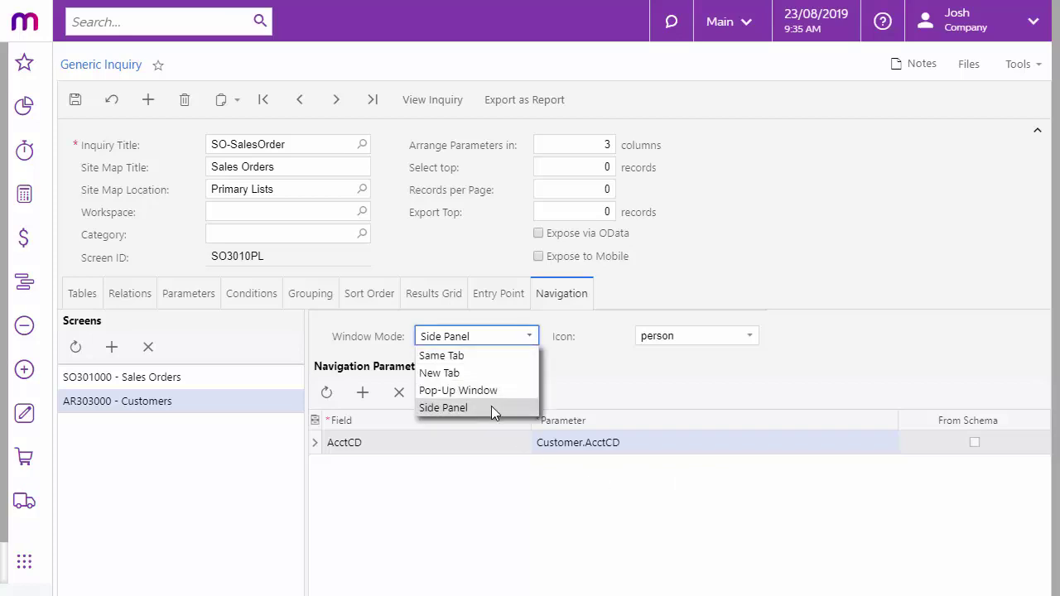
{"action": "left_click", "coordinate": [491, 408]}
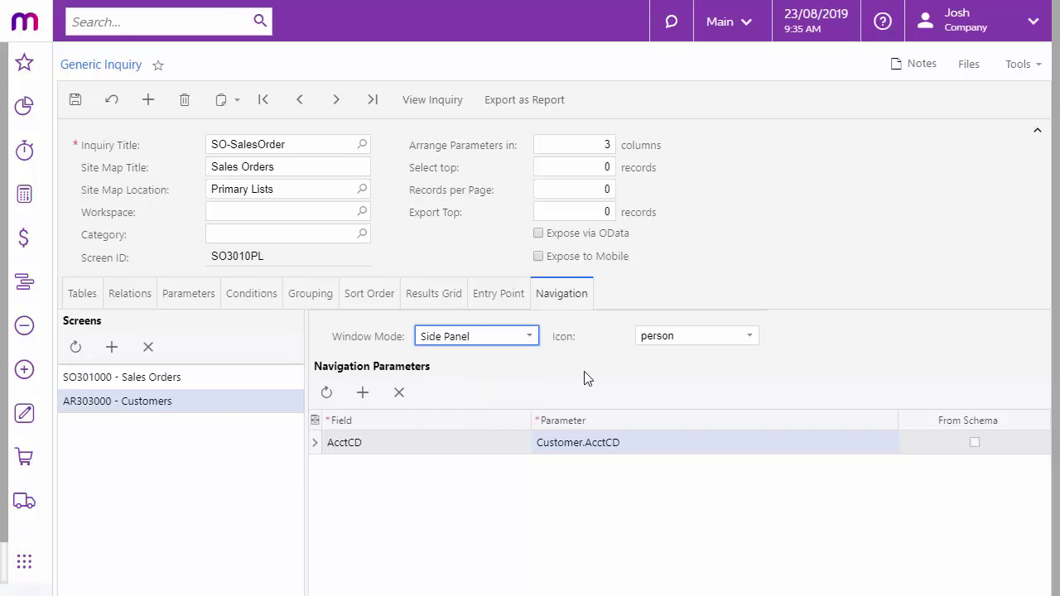
{"action": "left_click", "coordinate": [751, 338]}
{"action": "left_click", "coordinate": [751, 339]}
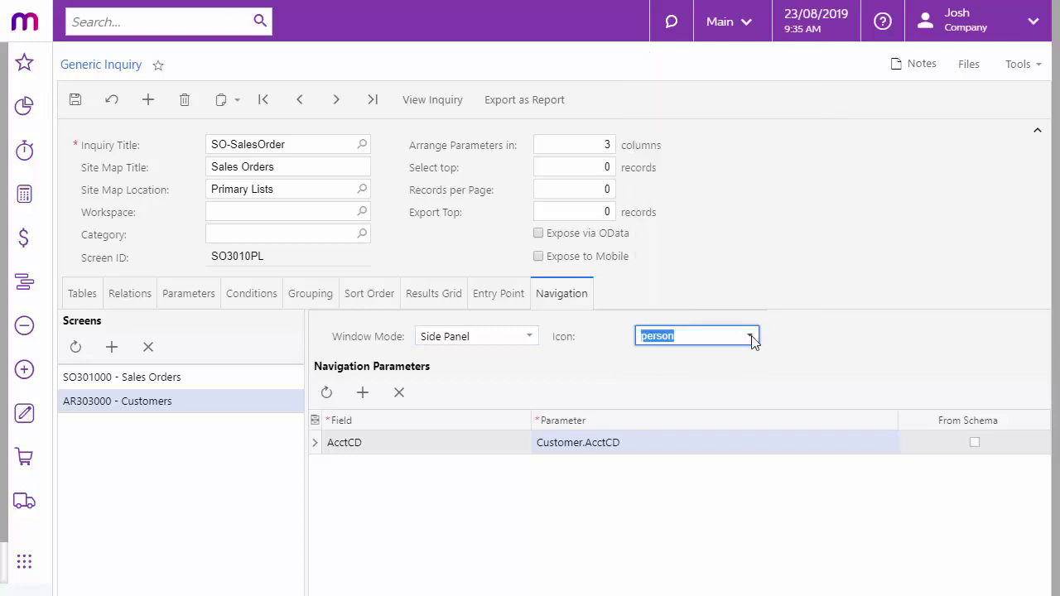
{"action": "left_click", "coordinate": [183, 461]}
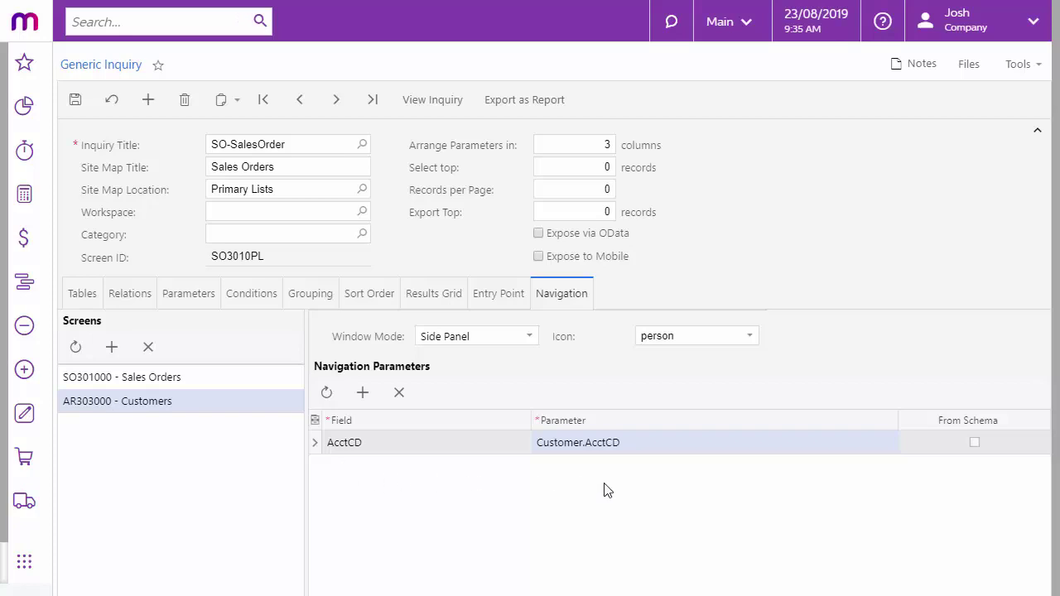
- Add the Salespersons screen from Finance, Accounts Receivable, Configuration, Manage to the inquiry's navigation screens
{"action": "left_click", "coordinate": [112, 347]}
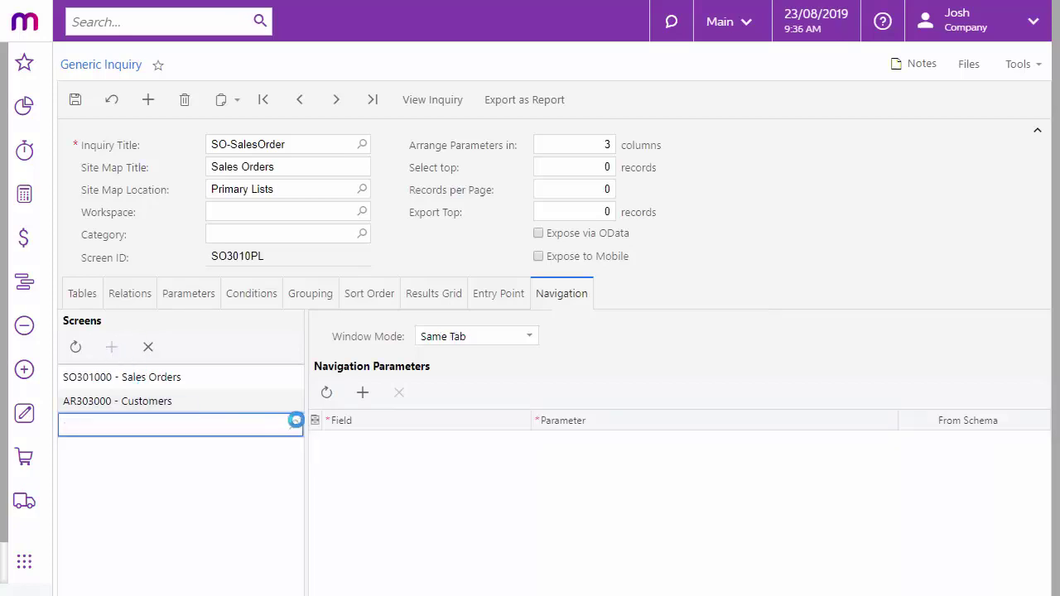
{"action": "left_click", "coordinate": [294, 422]}
{"action": "left_click", "coordinate": [83, 207]}
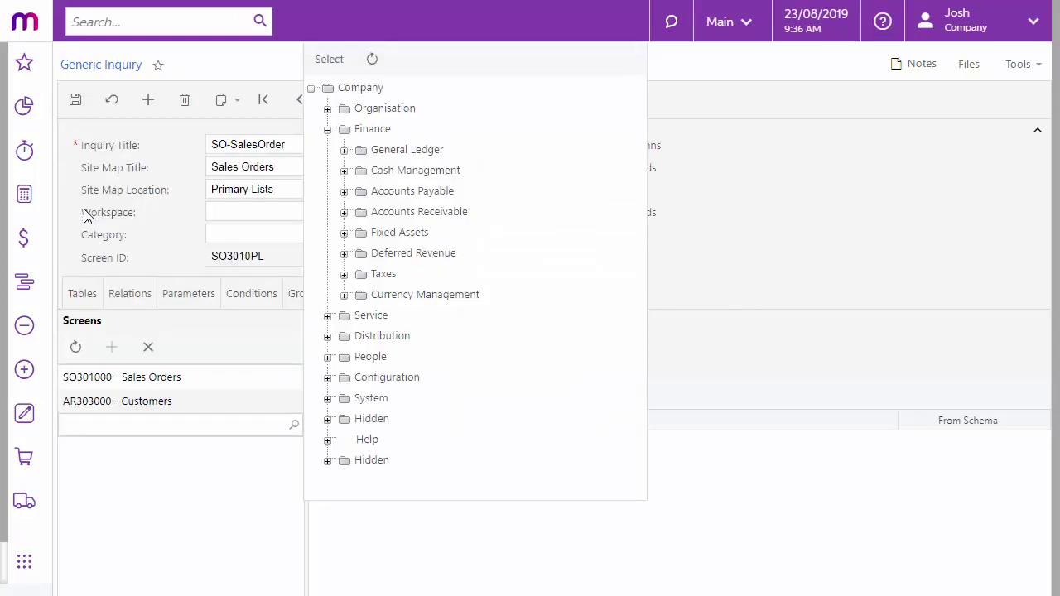
{"action": "left_click", "coordinate": [345, 213]}
{"action": "left_click", "coordinate": [360, 294]}
{"action": "left_click", "coordinate": [378, 335]}
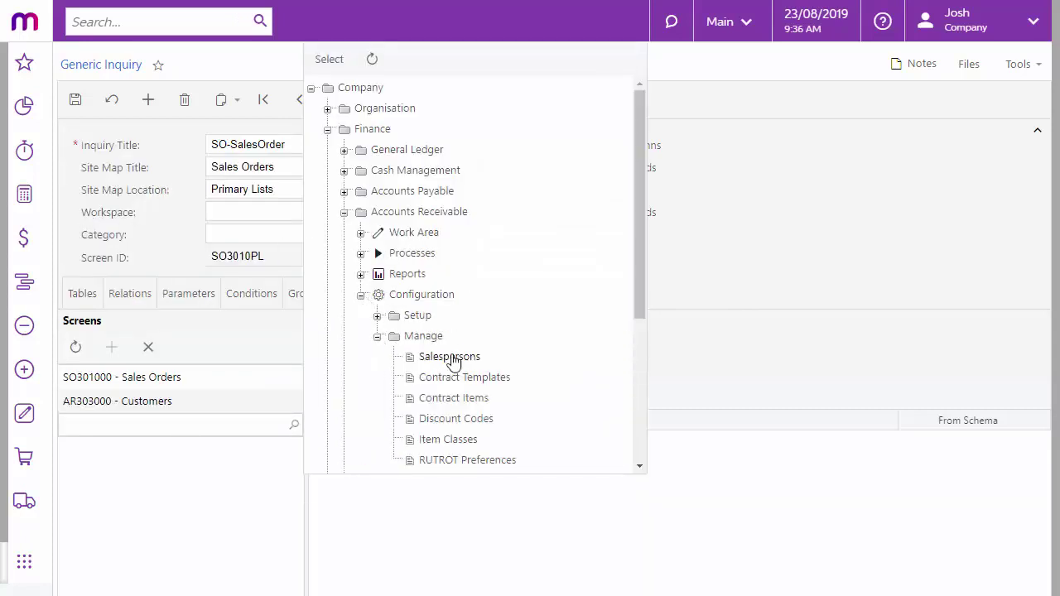
{"action": "left_click", "coordinate": [451, 358]}
- Add a navigation parameter for the Salespersons screen mapping the SalesPersonCD field to SOOrder.SalesPersonID
{"action": "left_click", "coordinate": [362, 393]}
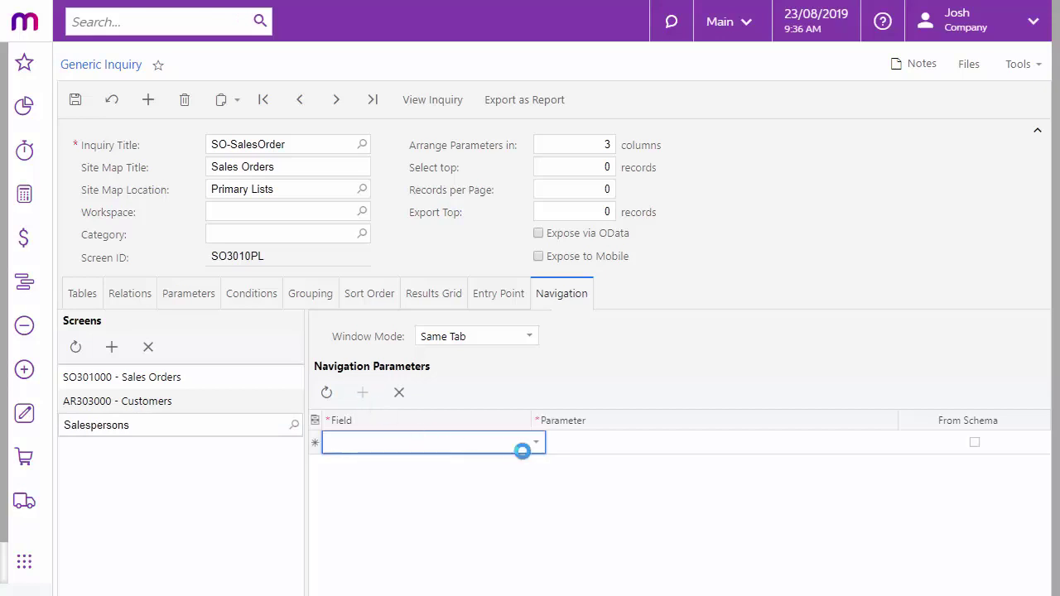
{"action": "left_click", "coordinate": [539, 448]}
{"action": "left_click", "coordinate": [499, 462]}
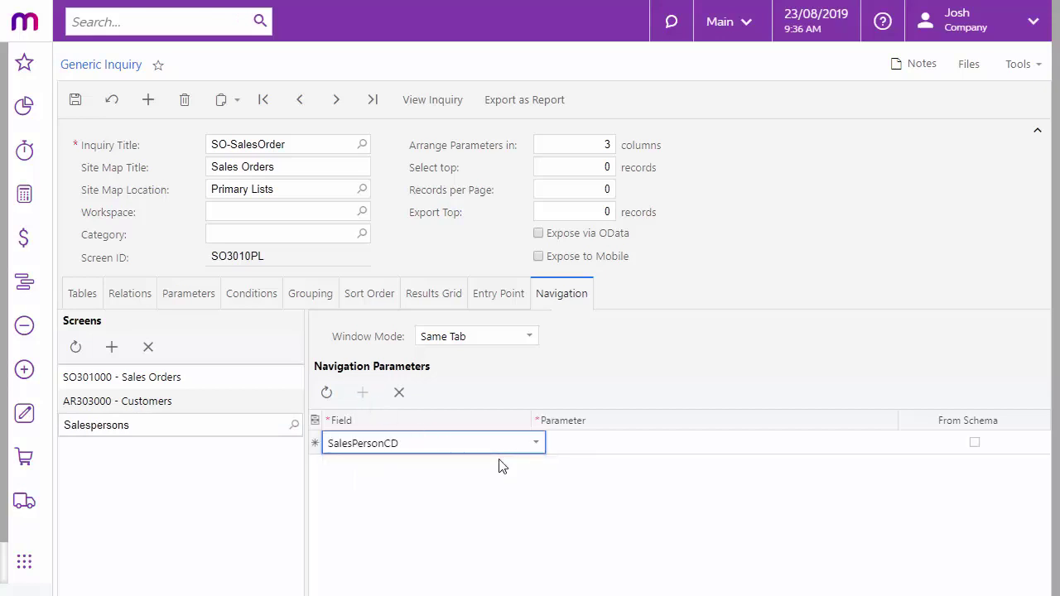
{"action": "left_click", "coordinate": [810, 444]}
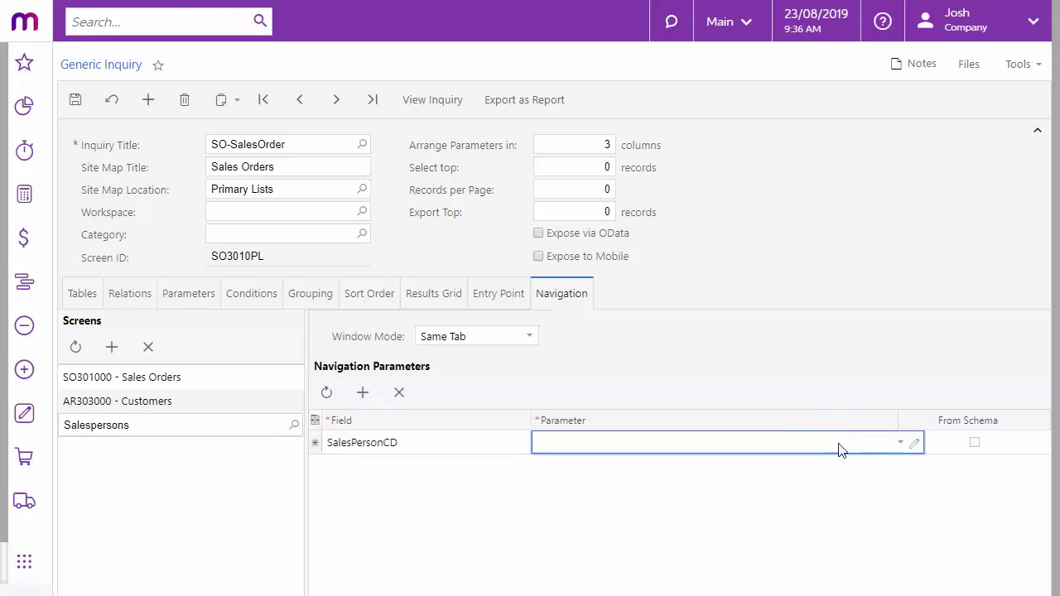
{"action": "left_click", "coordinate": [901, 442]}
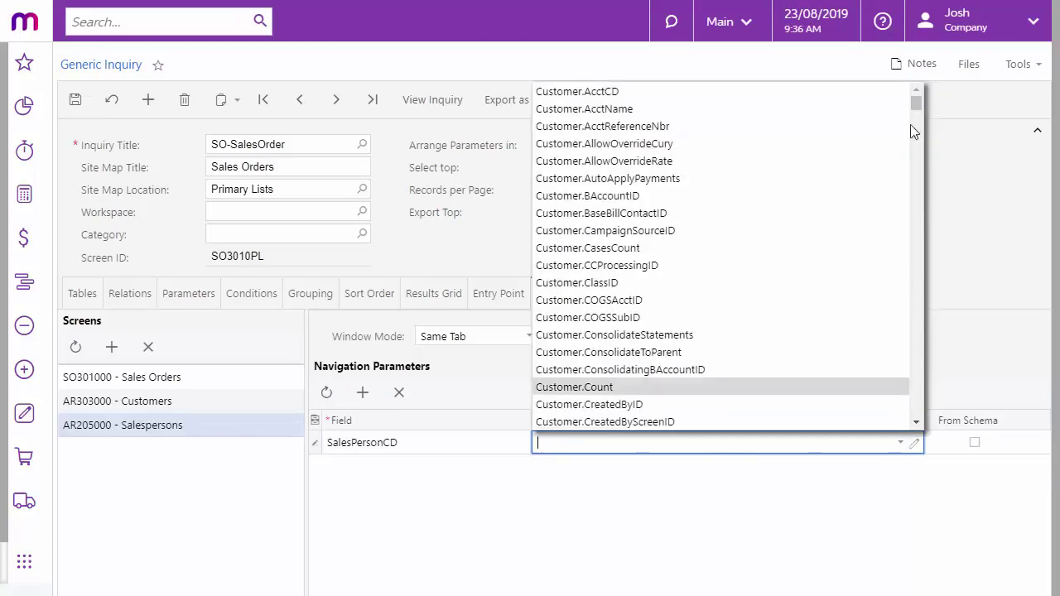
{"action": "left_click_drag", "start_coordinate": [915, 133], "coordinate": [915, 401]}
{"action": "left_click", "coordinate": [689, 234]}
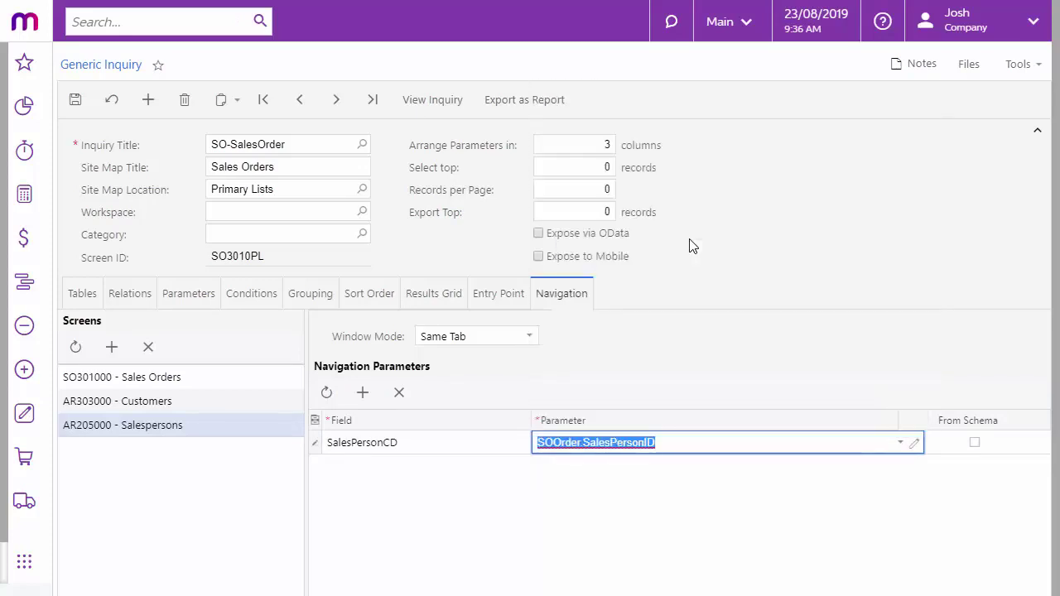
{"action": "left_click", "coordinate": [512, 501]}
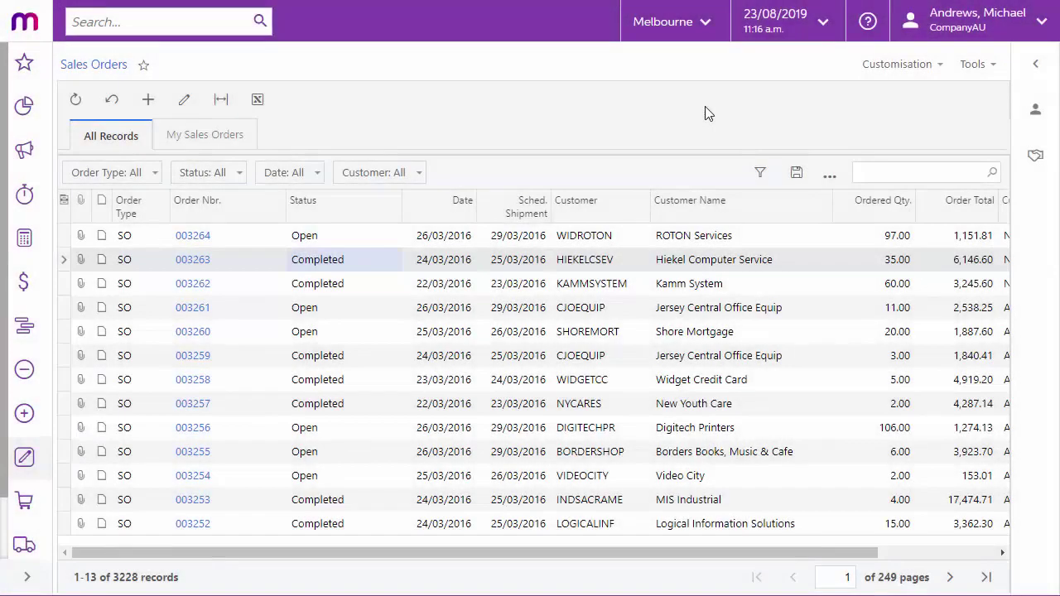
- Expand the Sales Orders side panel and examine the customer details of several orders and the salesperson details
{"action": "left_click", "coordinate": [1035, 64]}
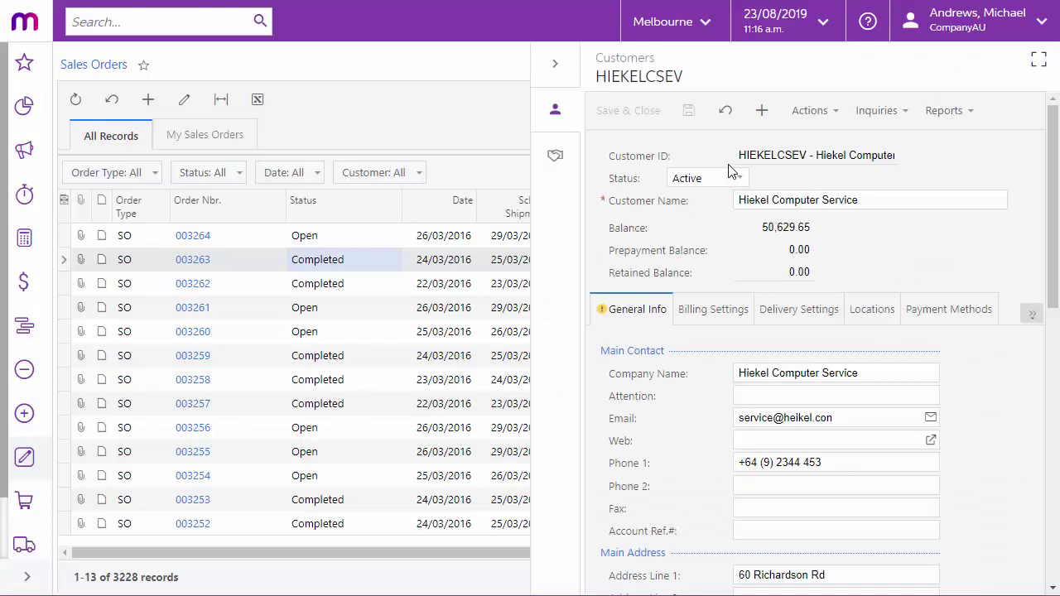
{"action": "left_click", "coordinate": [330, 316]}
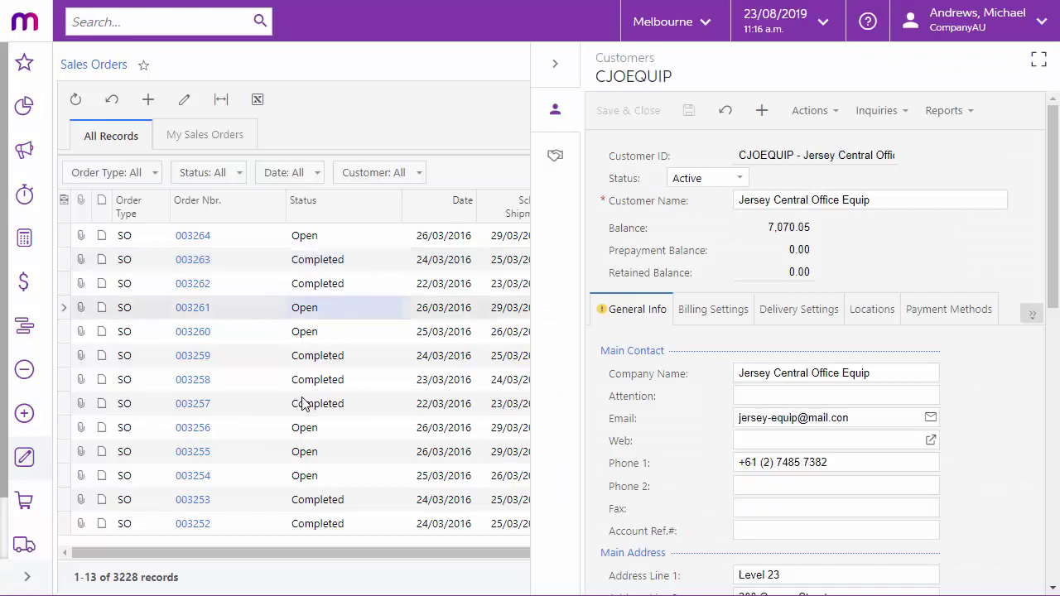
{"action": "left_click", "coordinate": [303, 403]}
{"action": "left_click", "coordinate": [348, 289]}
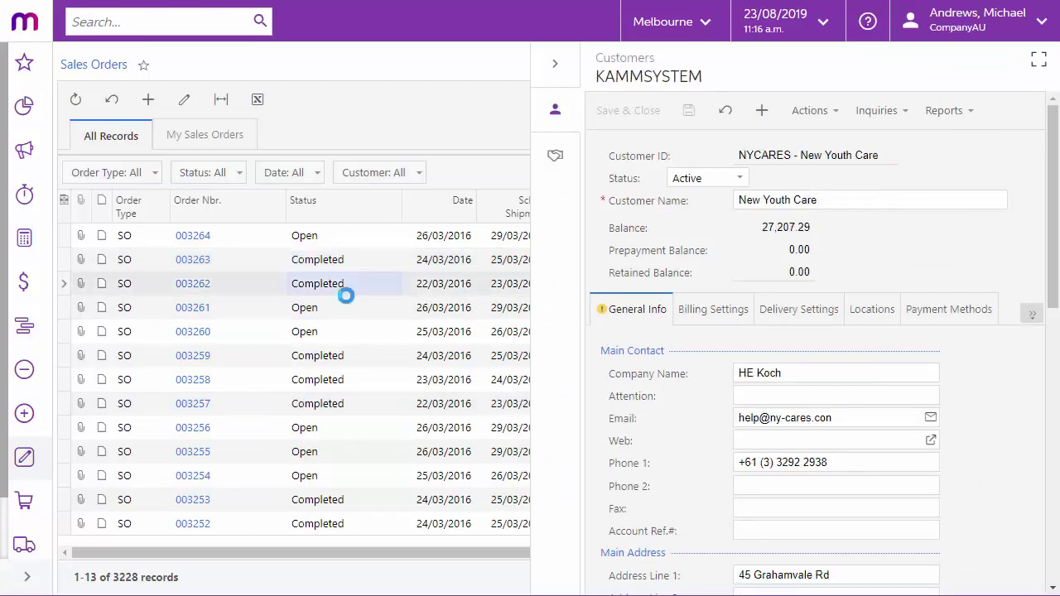
{"action": "left_click", "coordinate": [560, 171]}
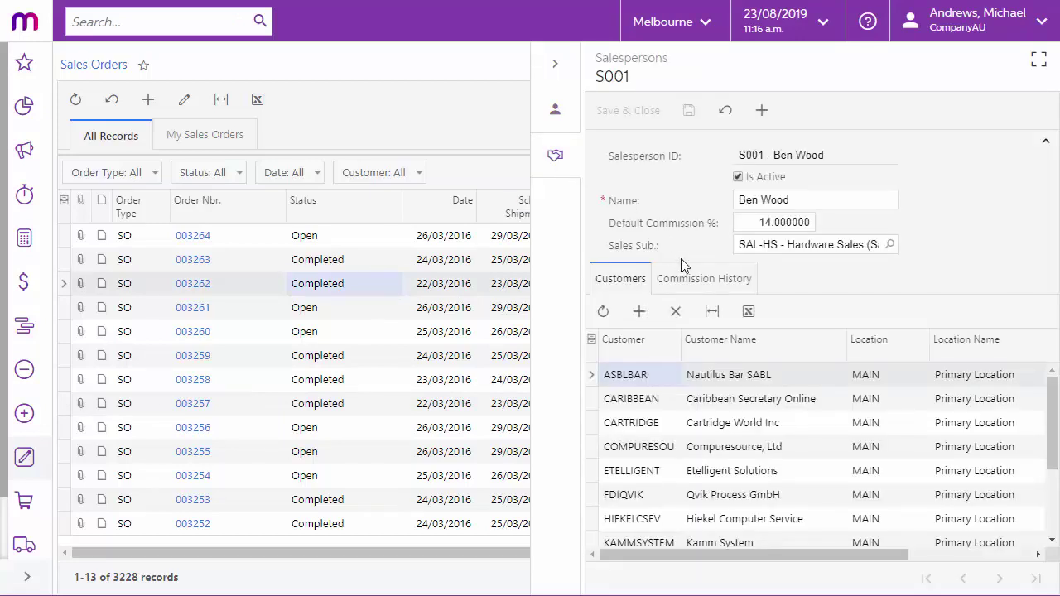
{"action": "left_click", "coordinate": [559, 118]}
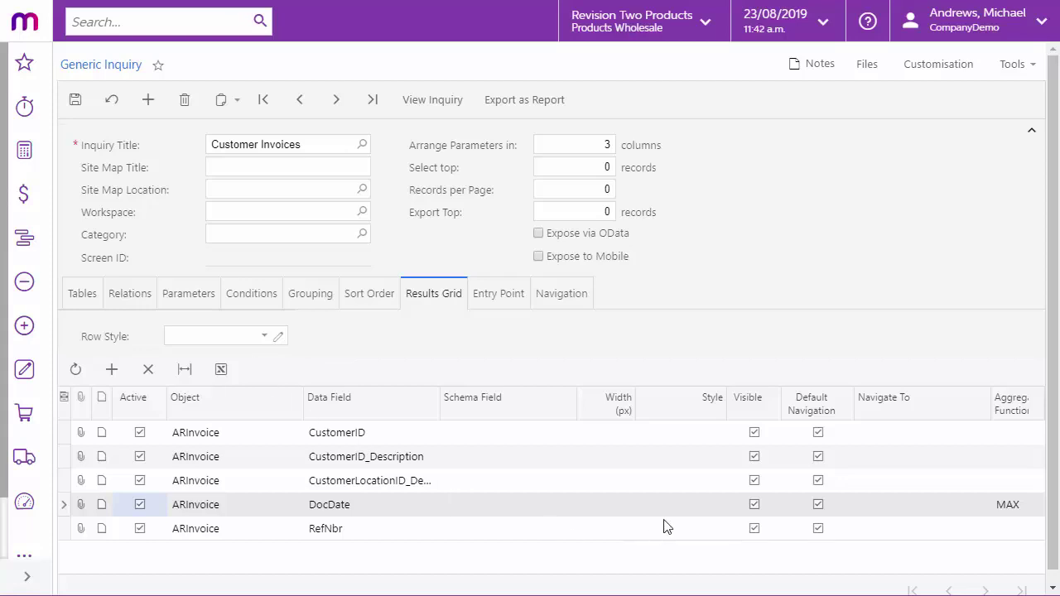
- Set the Customer Invoices row style to =IIf([ARInvoice.DocDate] < DateAdd(Today(), 'm', -3),'red20','default') and validate the formula
{"action": "left_click", "coordinate": [691, 510]}
{"action": "left_click", "coordinate": [279, 336]}
{"action": "scroll", "coordinate": [445, 290], "scroll_direction": "down", "scroll_amount": 1}
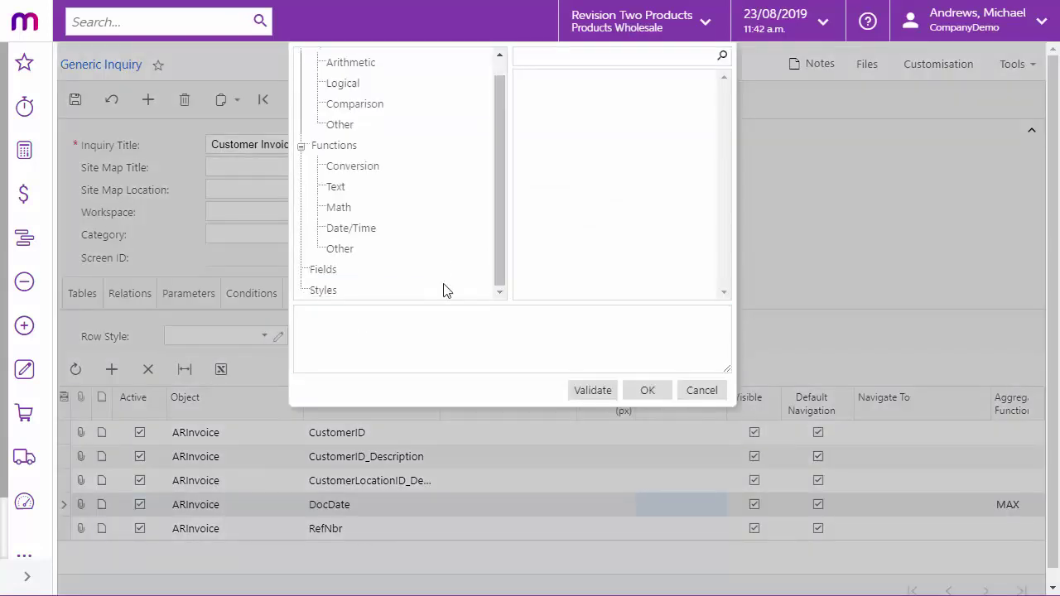
{"action": "left_click", "coordinate": [382, 291]}
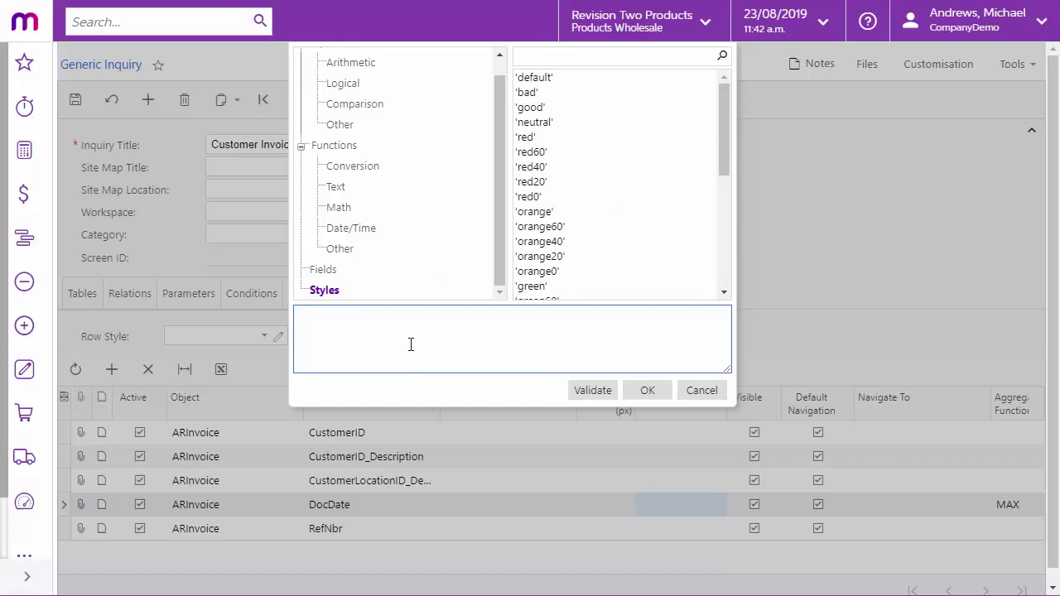
{"action": "type", "text": "=IIf([ARInvoice.DocDate] < DateAdd(Today(), 'm', -3),'red20','default')"}
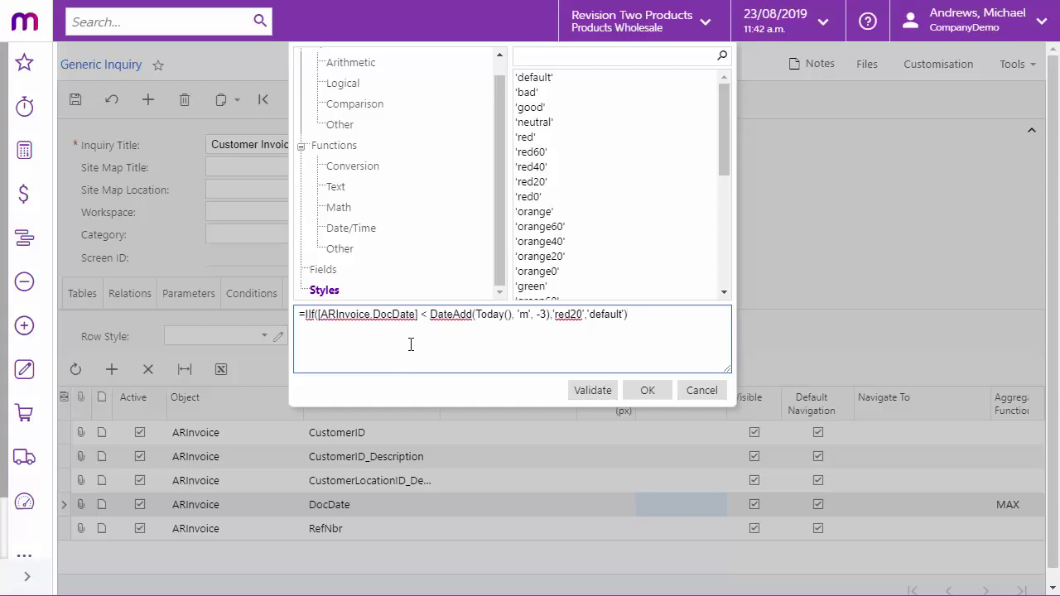
{"action": "left_click", "coordinate": [598, 390]}
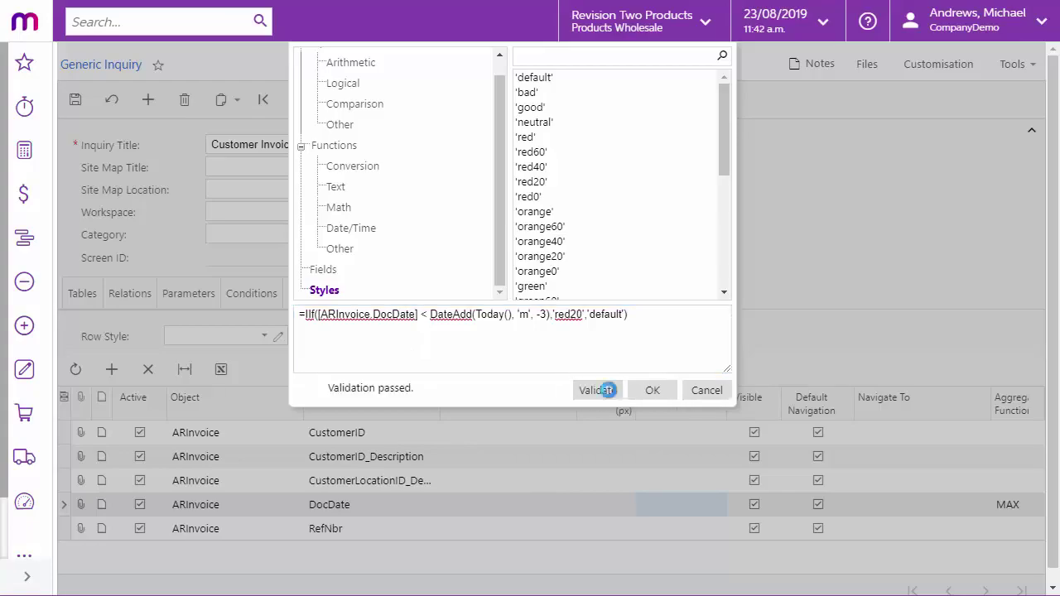
{"action": "left_click", "coordinate": [646, 393]}
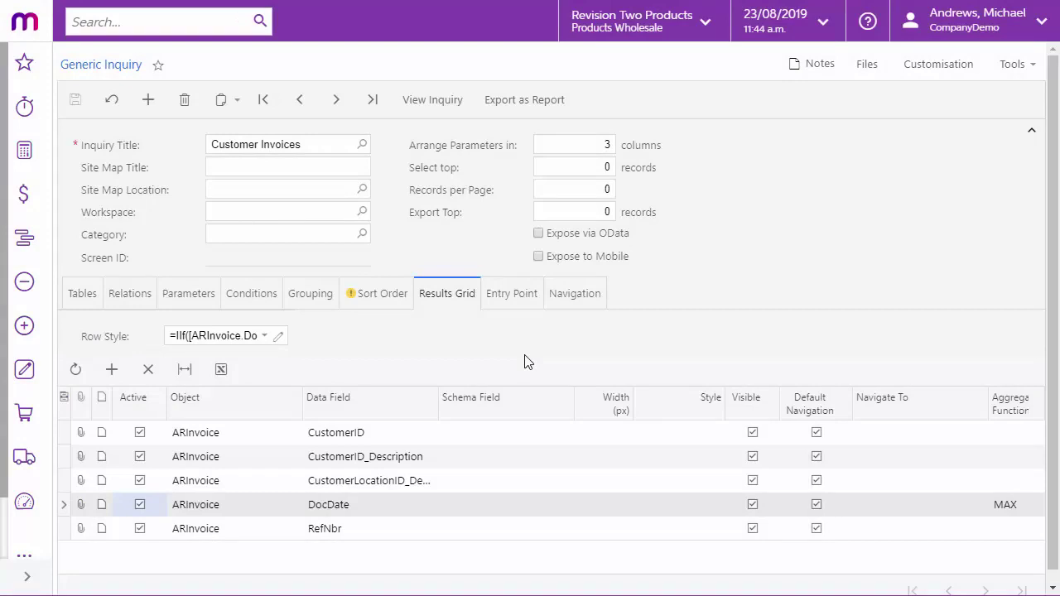
- Replace the row style formula with =Switch(([ARInvoice.DocDate] < DateAdd(Now(), 'm', -6)), 'red20', ([ARInvoice.DocDate] < DateAdd(Now(), 'm', -3)), 'orange20') and validate it
{"action": "left_click", "coordinate": [279, 337]}
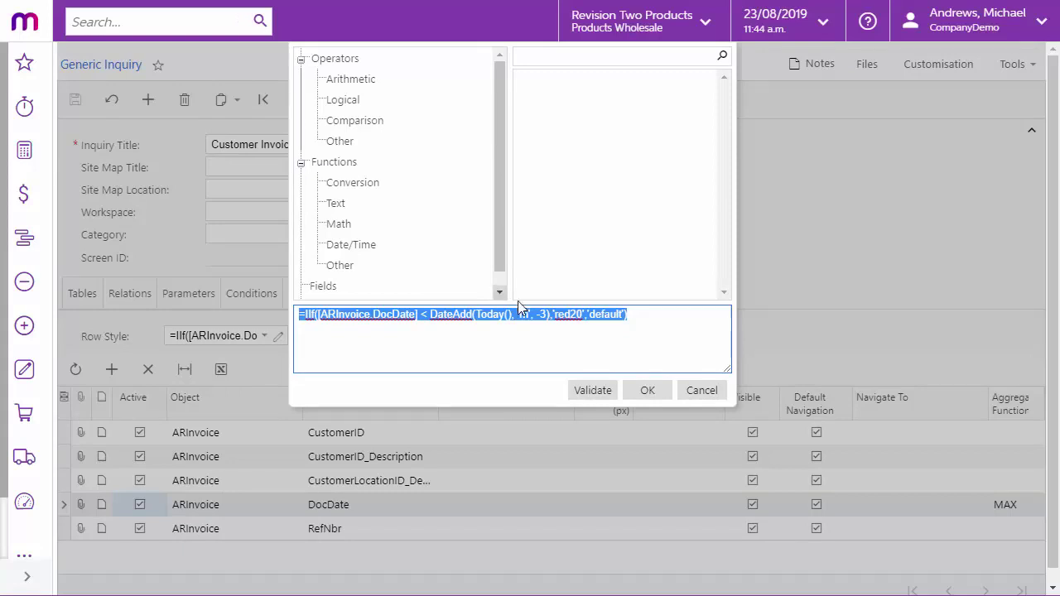
{"action": "type", "text": "=Switch(([ARInvoice.DocDate] < DateAdd(Now(), 'm', -6)), 'red20', ([ARInvoice.DocDate] < DateAdd(Now(), 'm', -3)), 'orange20')"}
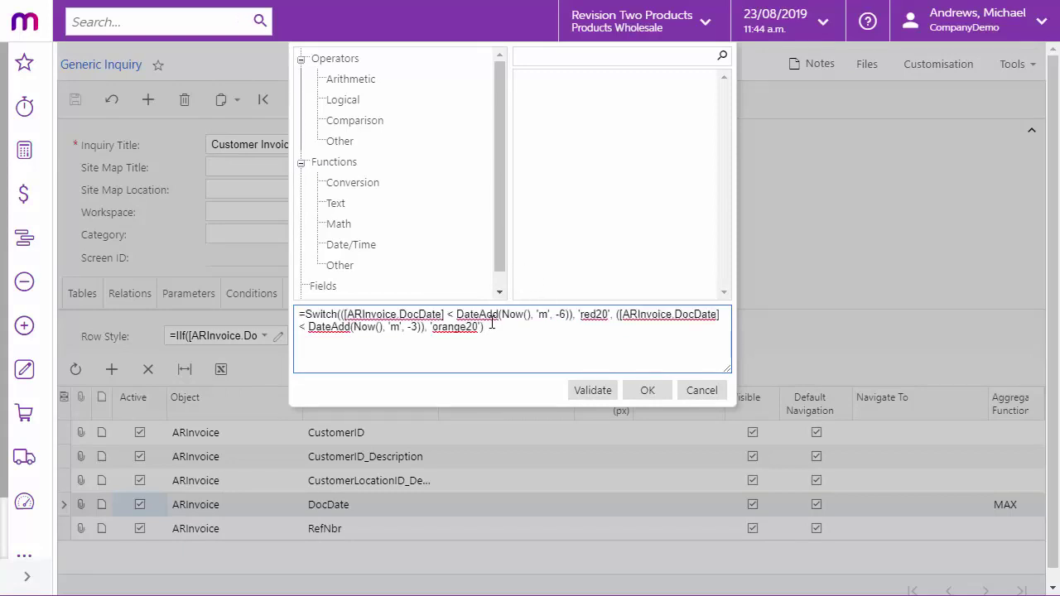
{"action": "left_click", "coordinate": [592, 393]}
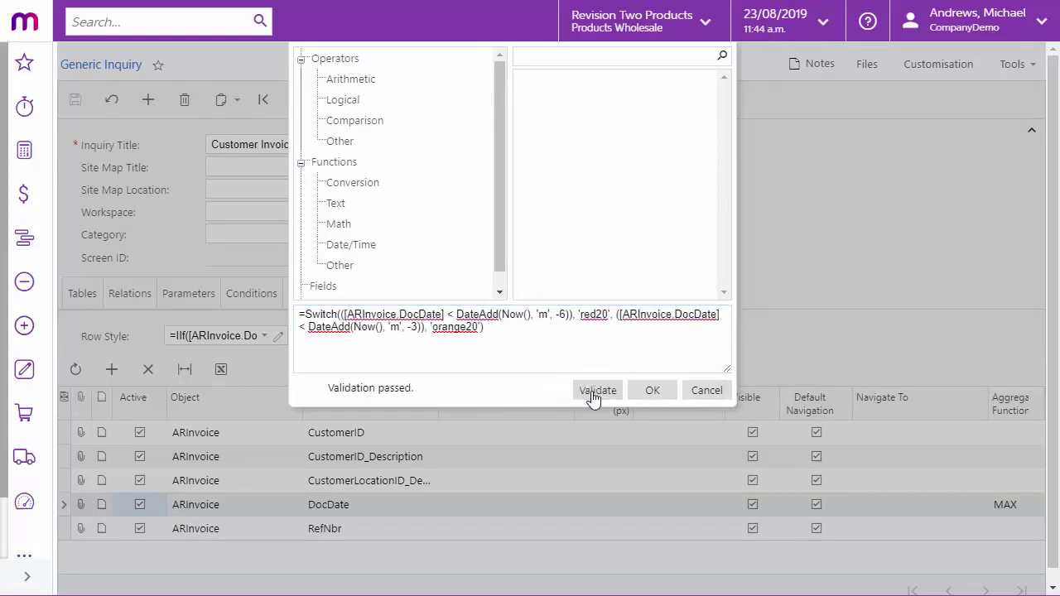
{"action": "left_click", "coordinate": [639, 394]}
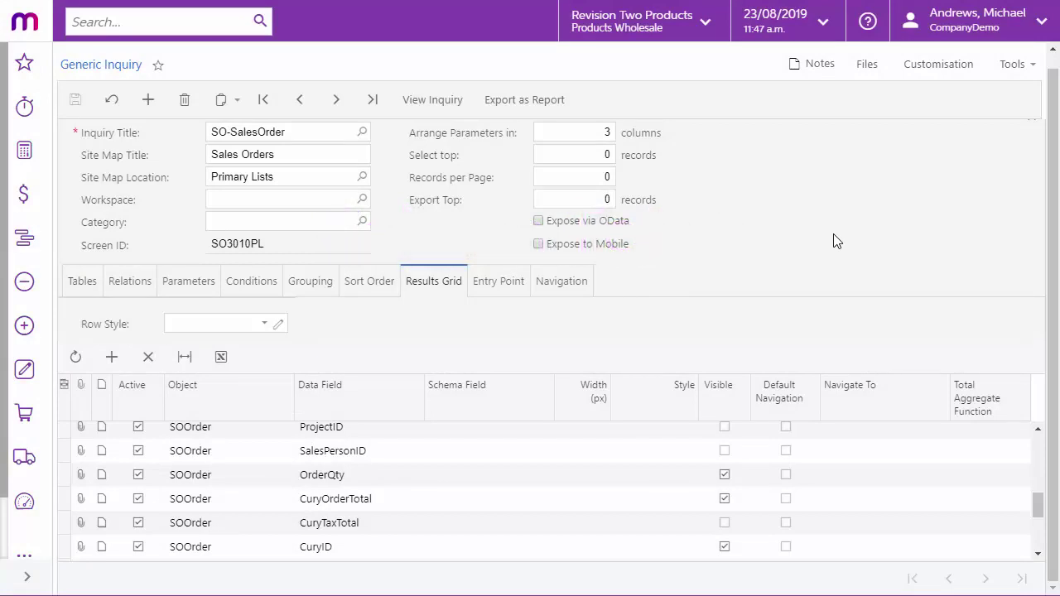
- Set the total aggregate function of the CuryOrderTotal field in the SO-SalesOrder results grid to SUM
{"action": "left_click", "coordinate": [1002, 499]}
{"action": "left_click", "coordinate": [1019, 502]}
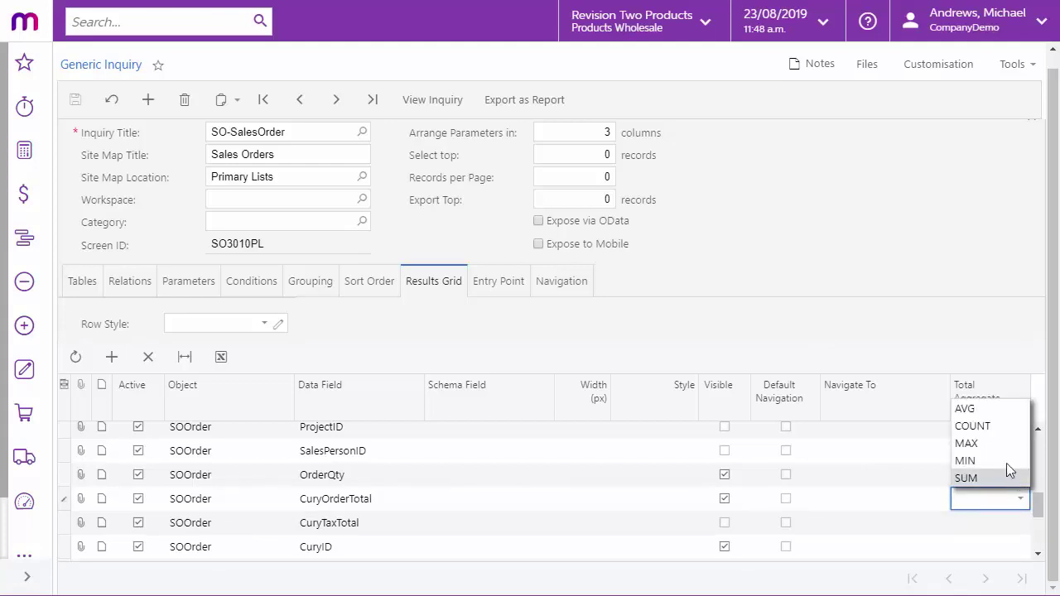
{"action": "left_click", "coordinate": [996, 478]}
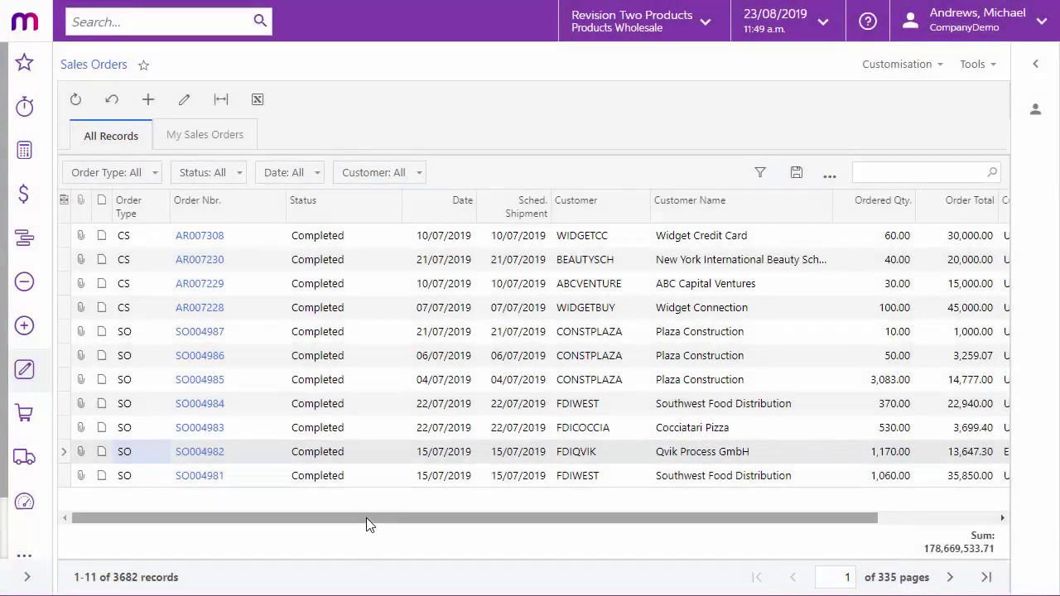
{"action": "left_click_drag", "start_coordinate": [368, 524], "coordinate": [607, 515]}
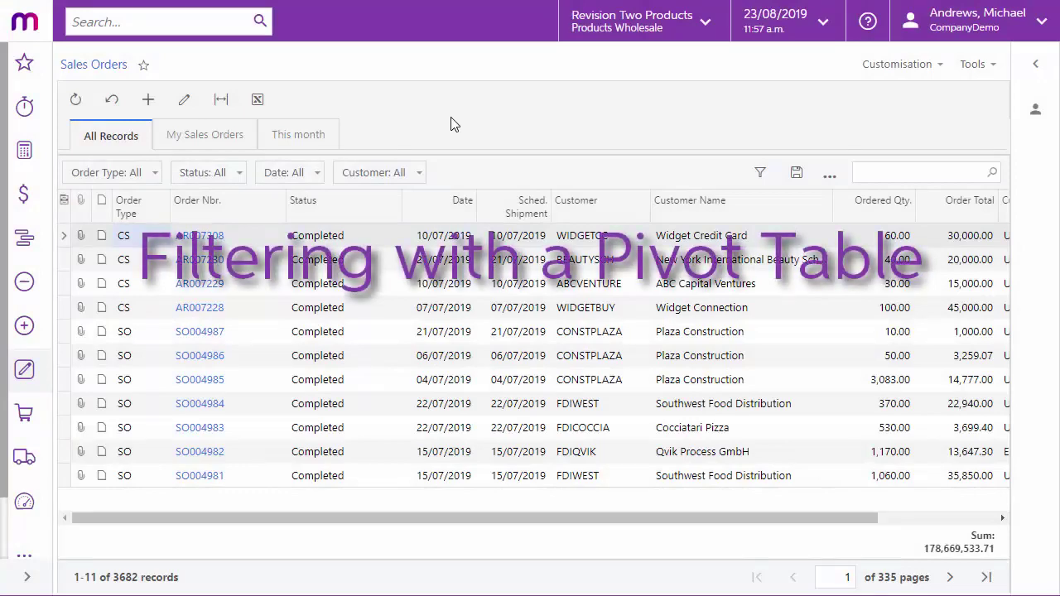
- Examine the filter settings of the This month view in Sales Orders, then return to all records
{"action": "left_click", "coordinate": [308, 138]}
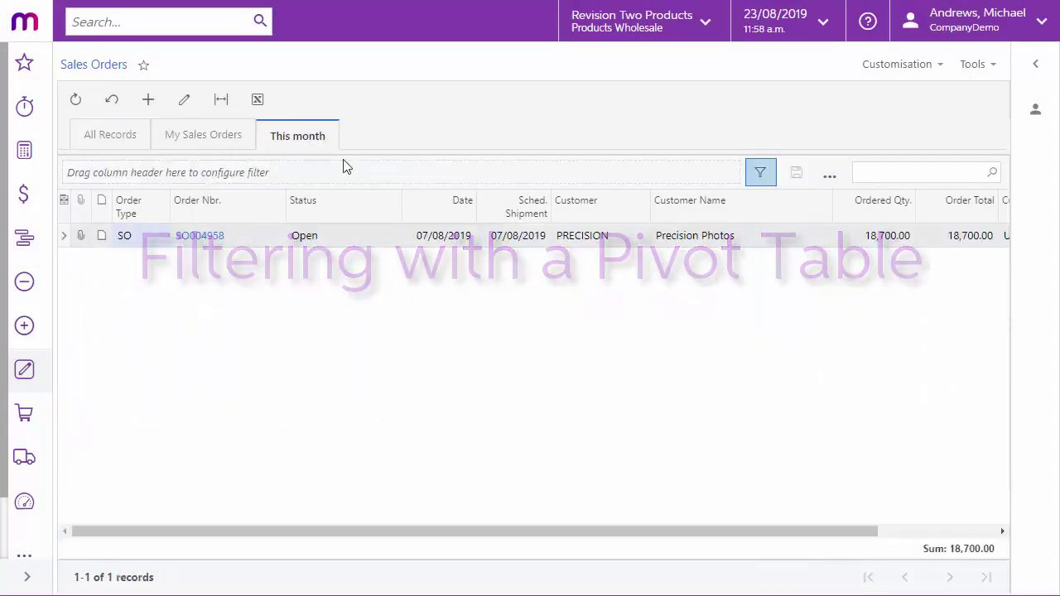
{"action": "left_click", "coordinate": [759, 172]}
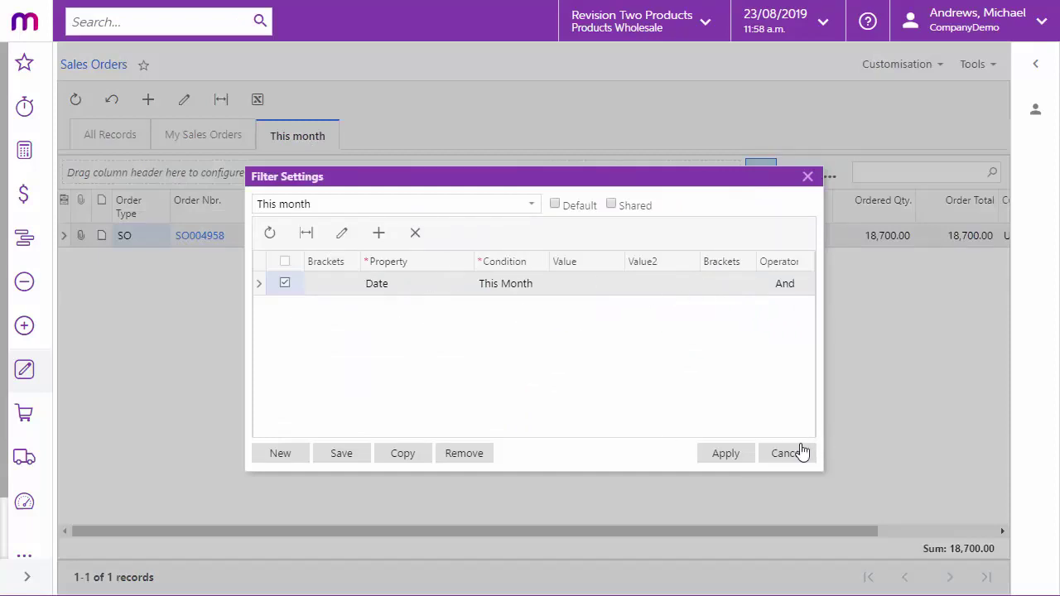
{"action": "left_click", "coordinate": [786, 453]}
{"action": "left_click", "coordinate": [101, 133]}
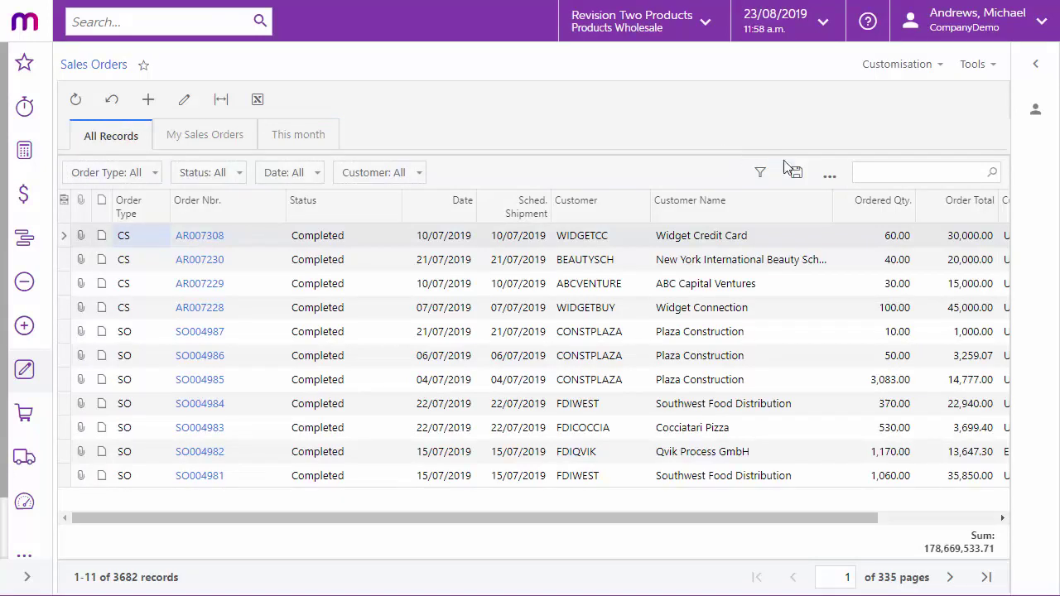
- Save the Sales Orders inquiry as a pivot table view named New table
{"action": "left_click", "coordinate": [825, 176]}
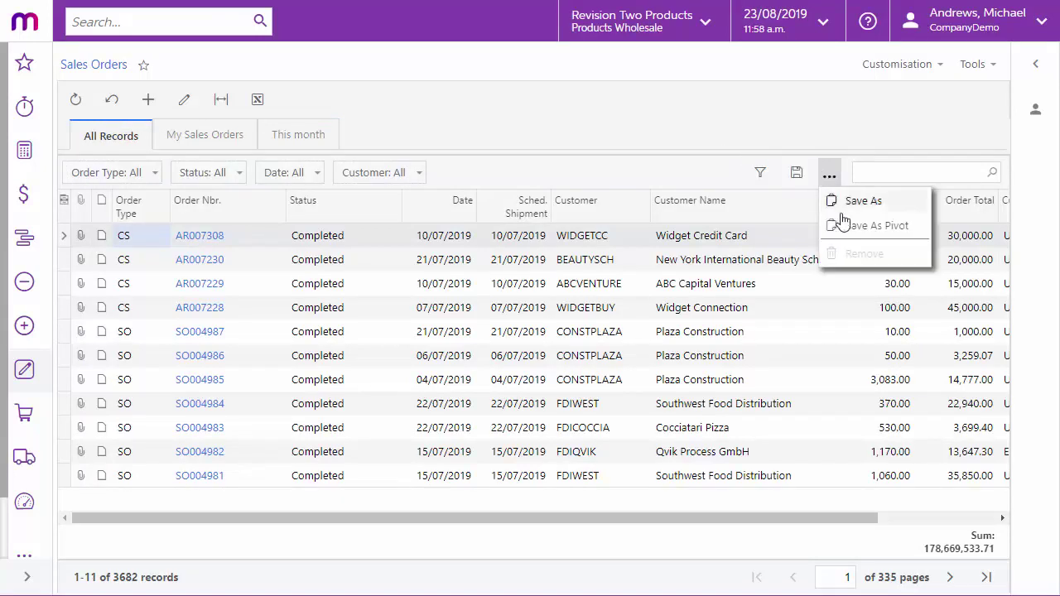
{"action": "left_click", "coordinate": [862, 228]}
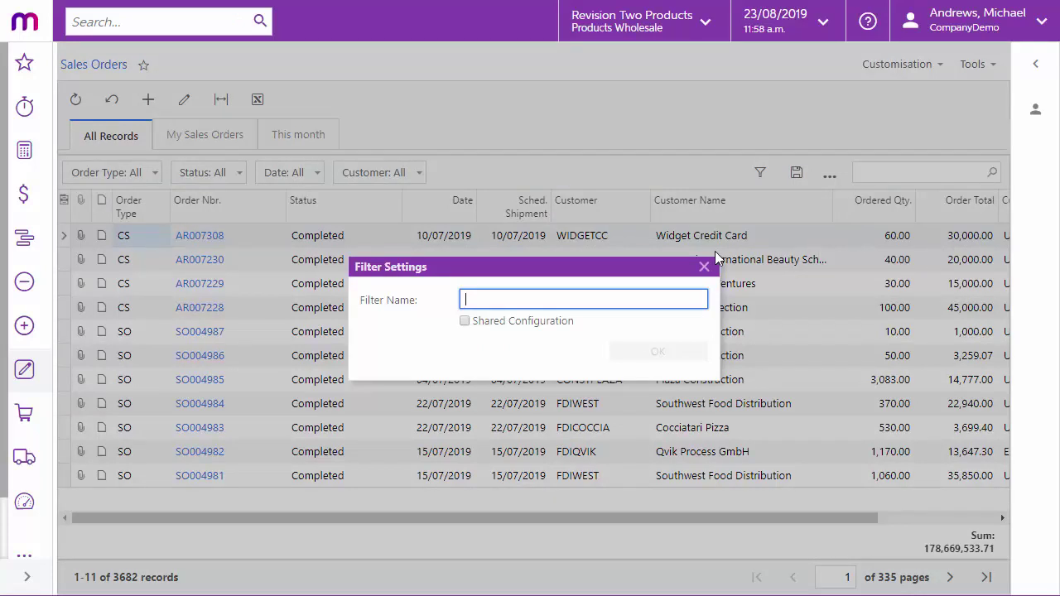
{"action": "type", "text": "New "}
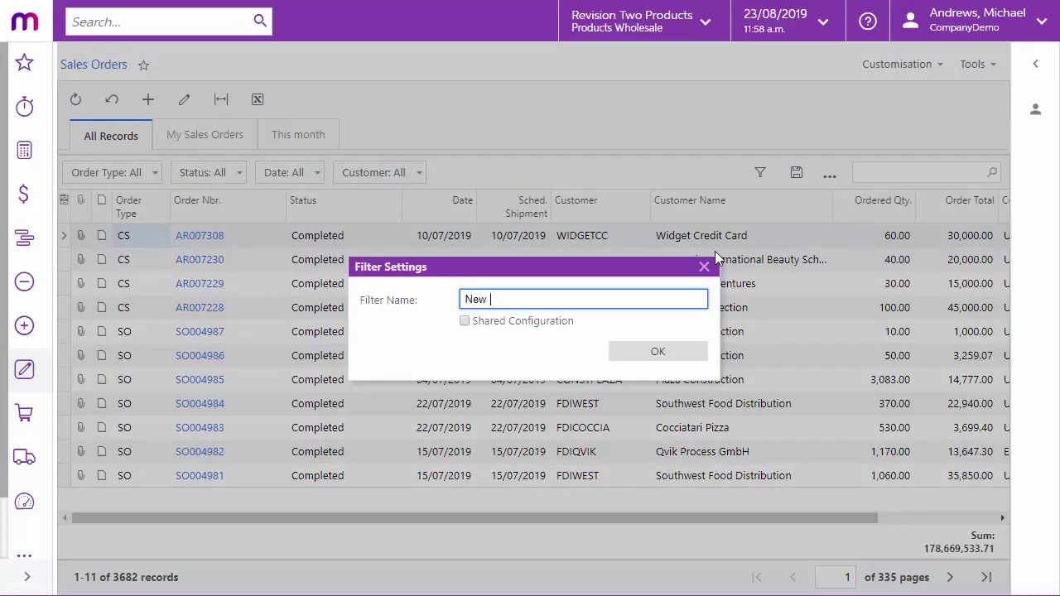
{"action": "type", "text": "table"}
{"action": "left_click", "coordinate": [669, 355]}
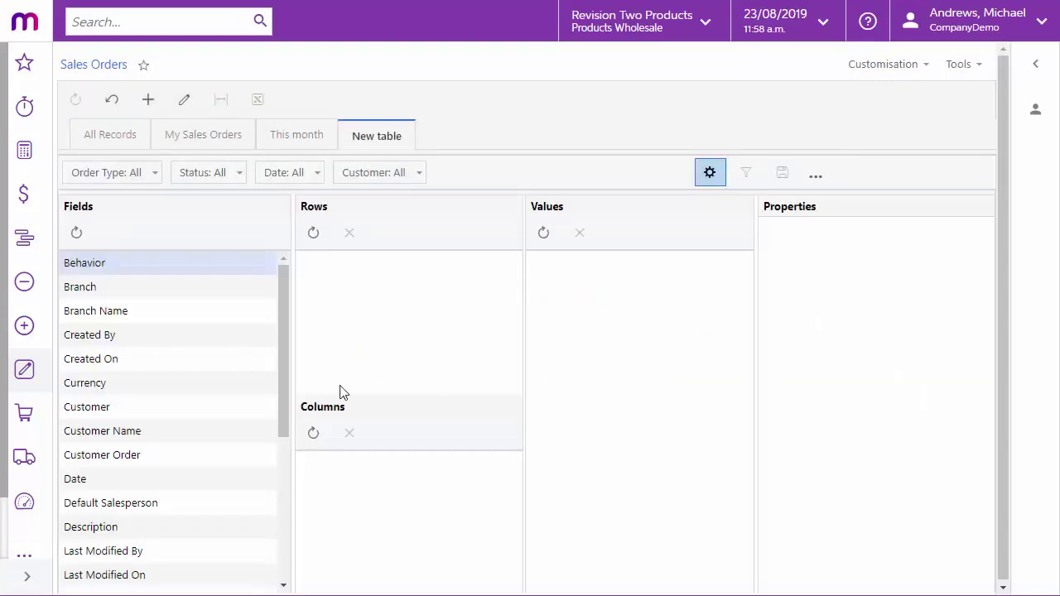
- Assign Branch to the pivot's rows, Default Salesperson to its columns and Order Total to its values, then preview the table and reopen its settings
{"action": "left_click_drag", "start_coordinate": [152, 302], "coordinate": [384, 307]}
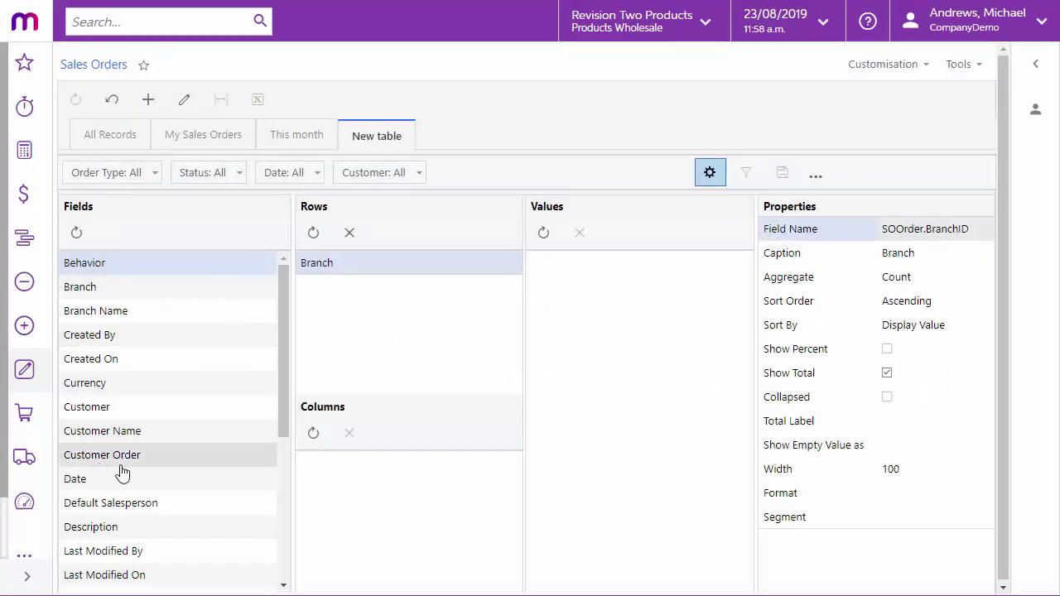
{"action": "left_click_drag", "start_coordinate": [123, 505], "coordinate": [352, 520]}
{"action": "scroll", "coordinate": [277, 464], "scroll_direction": "down", "scroll_amount": 3}
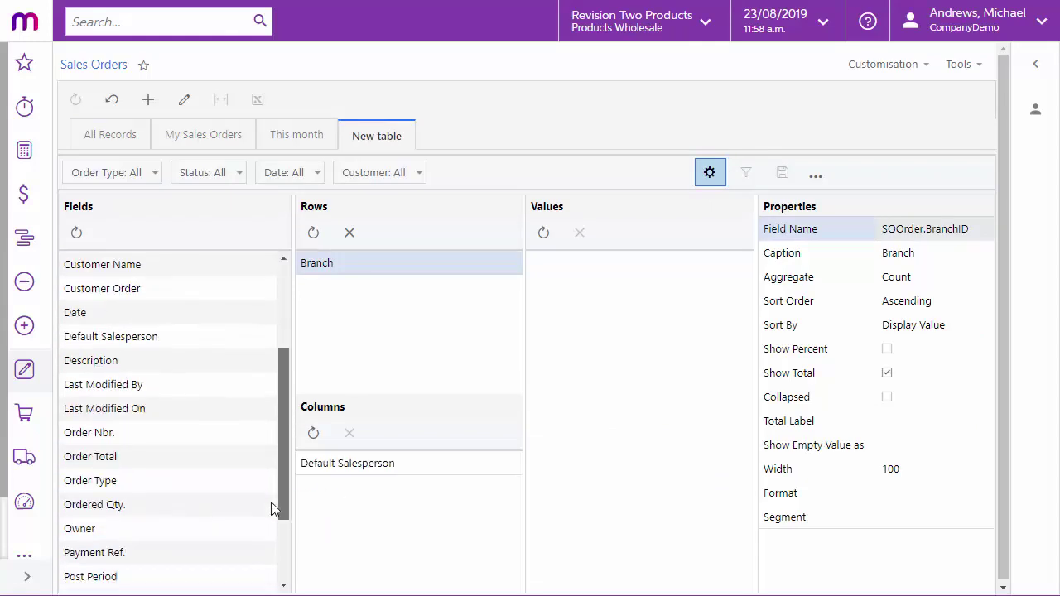
{"action": "left_click_drag", "start_coordinate": [609, 335], "coordinate": [611, 334]}
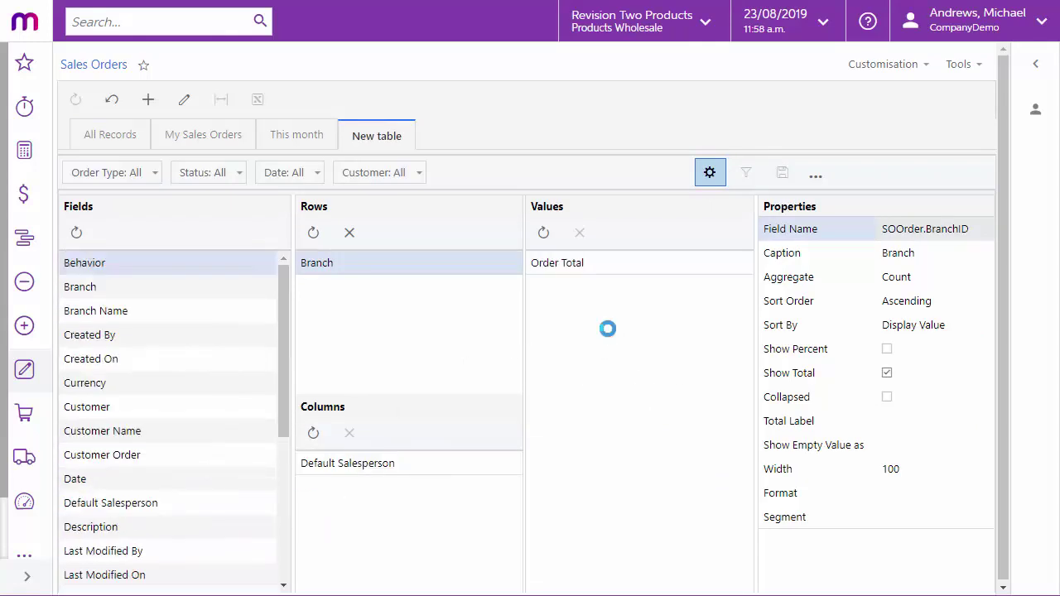
{"action": "left_click", "coordinate": [710, 172]}
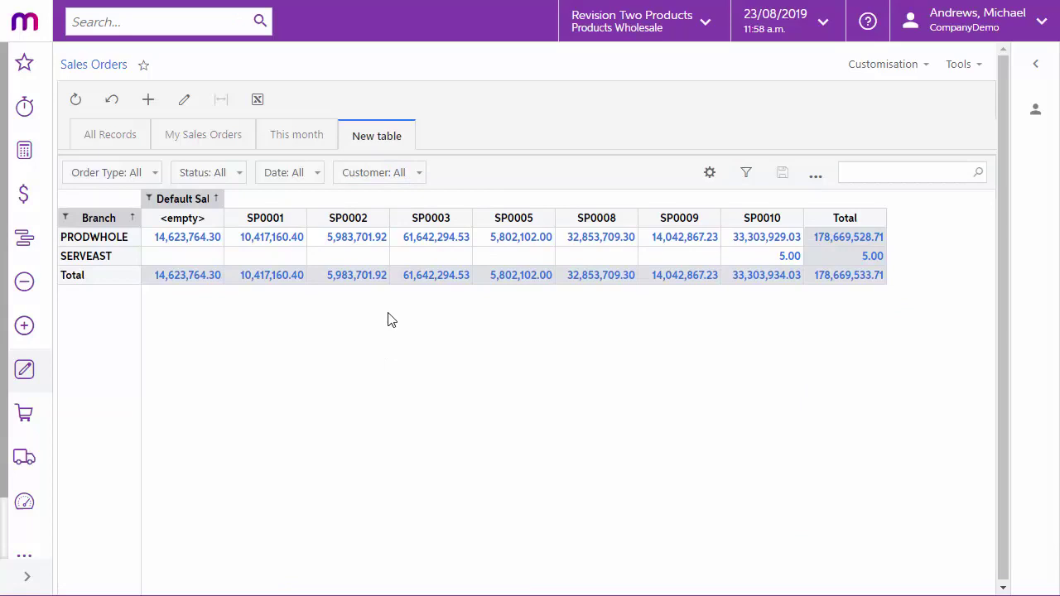
{"action": "left_click", "coordinate": [710, 174]}
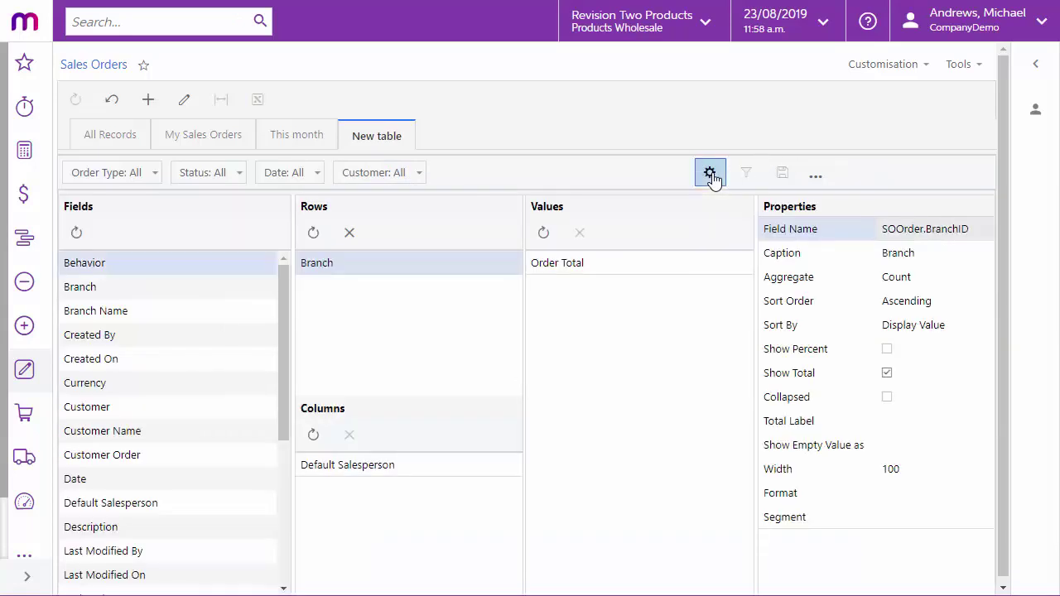